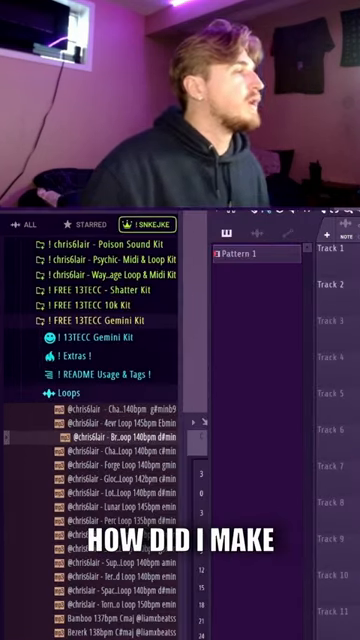
{"action": "scroll", "coordinate": [121, 267], "scroll_direction": "up", "scroll_amount": 5}
Open the ! snkejke folder in its own new browser tab and bring up that tab's options.
{"action": "left_click", "coordinate": [40, 245]}
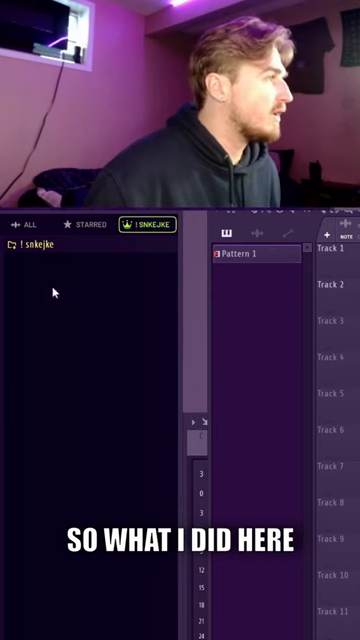
{"action": "left_click", "coordinate": [28, 224]}
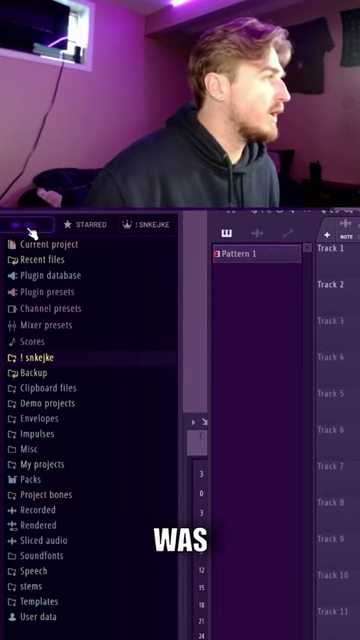
{"action": "left_click", "coordinate": [40, 357]}
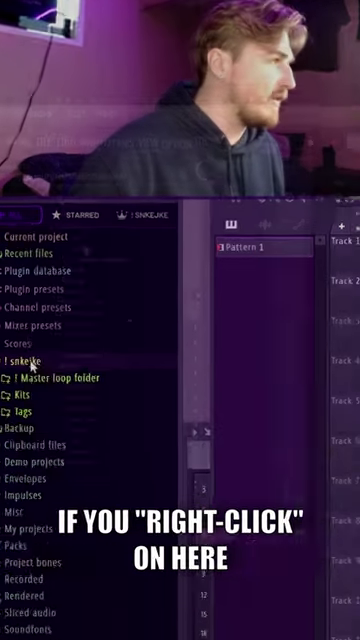
{"action": "right_click", "coordinate": [45, 358]}
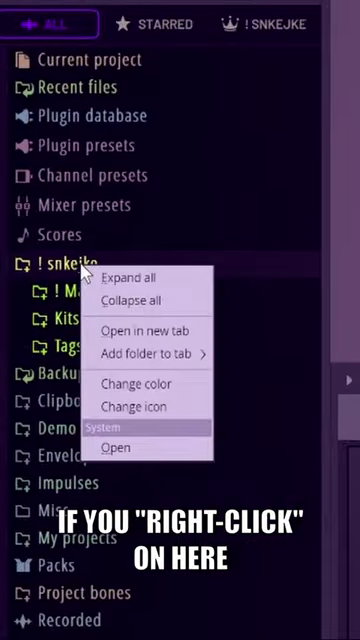
{"action": "left_click", "coordinate": [181, 333]}
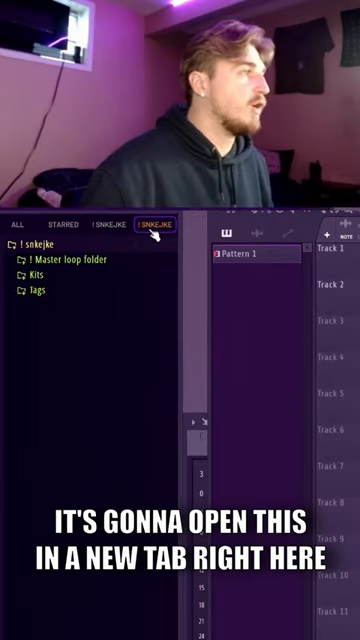
{"action": "right_click", "coordinate": [160, 228]}
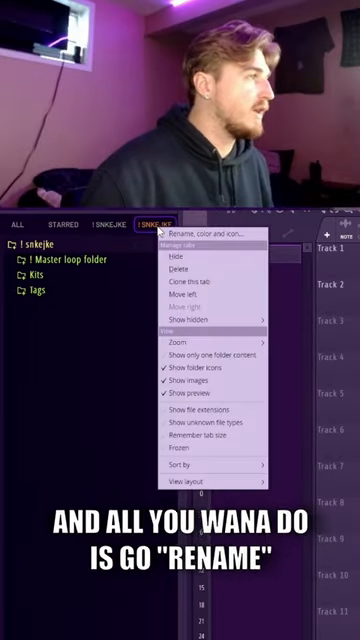
Give the ! SNKEJKE tab a crown icon and confirm the name and icon.
{"action": "left_click", "coordinate": [193, 233]}
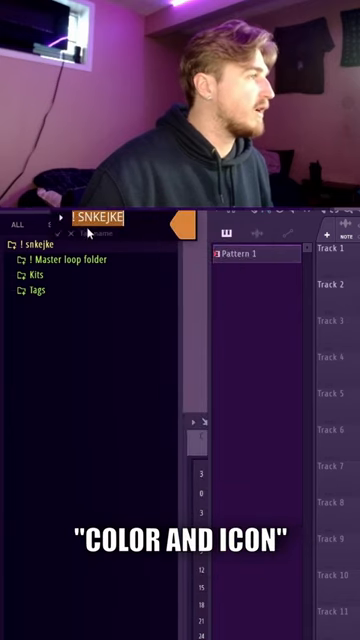
{"action": "left_click", "coordinate": [140, 218]}
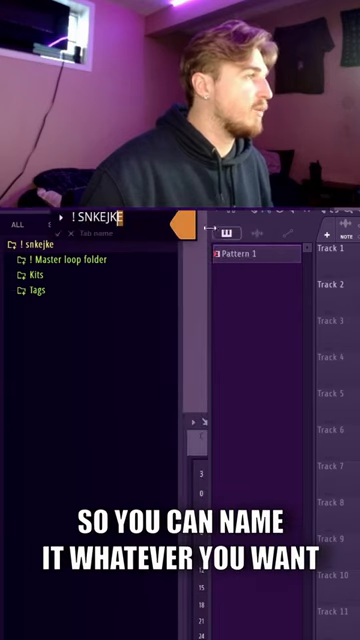
{"action": "left_click", "coordinate": [184, 228]}
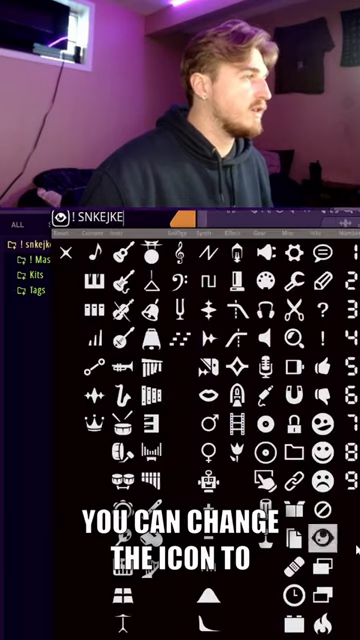
{"action": "left_click", "coordinate": [92, 422]}
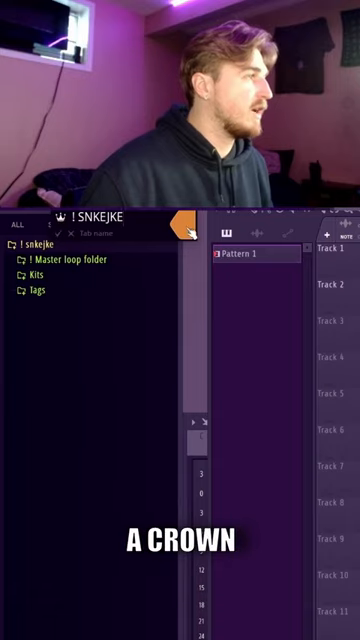
{"action": "key", "text": "Return"}
Set the ! SNKEJKE tab's colour to lime-green #A7FF19.
{"action": "right_click", "coordinate": [155, 228]}
{"action": "left_click", "coordinate": [190, 232]}
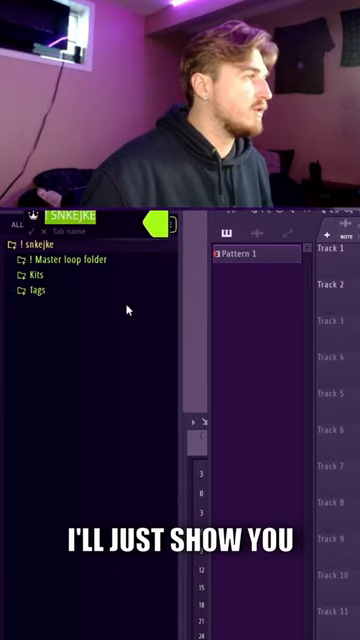
{"action": "left_click", "coordinate": [160, 225]}
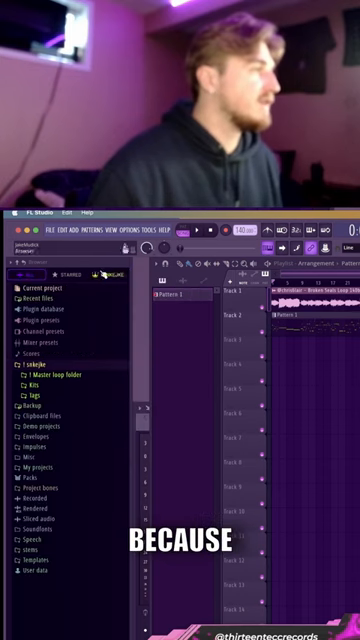
Compare the ALL and ! SNKEJKE tabs, ending on the crowned tab showing only the snkejke folder.
{"action": "left_click", "coordinate": [103, 274]}
{"action": "left_click", "coordinate": [30, 288]}
{"action": "left_click", "coordinate": [30, 288]}
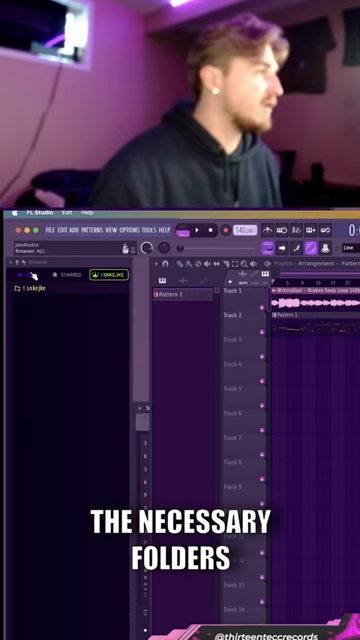
{"action": "left_click", "coordinate": [66, 274]}
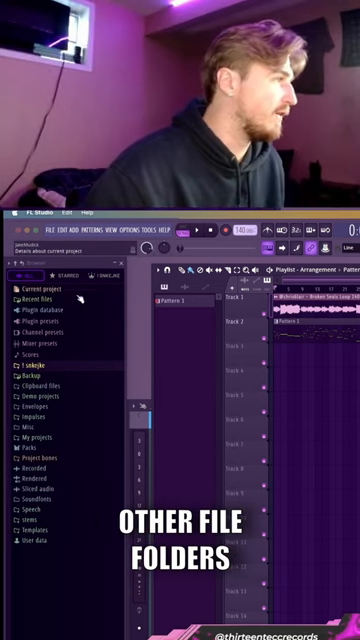
{"action": "left_click", "coordinate": [50, 364]}
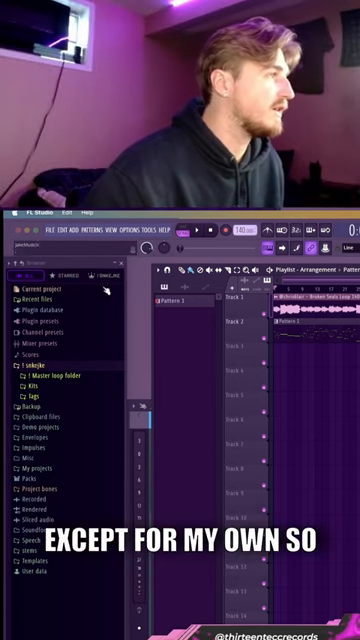
{"action": "left_click", "coordinate": [106, 275]}
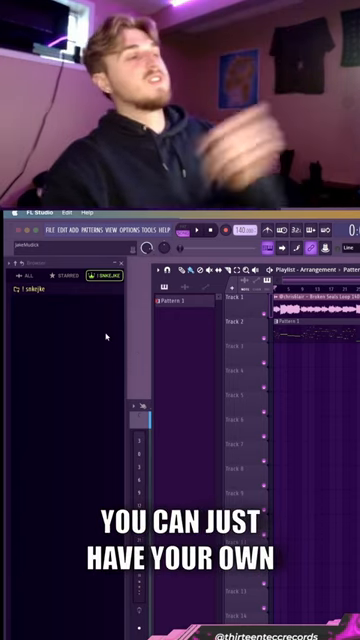